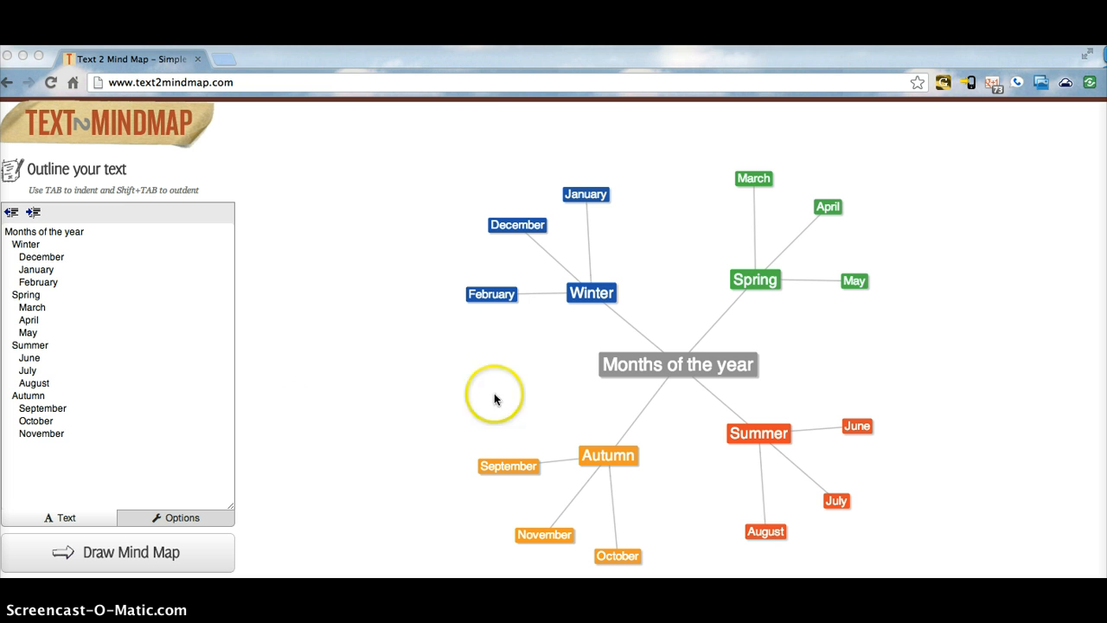
Step: Select and delete the sample outline text
left_click(69, 429)
left_click_drag(65, 433, 6, 232)
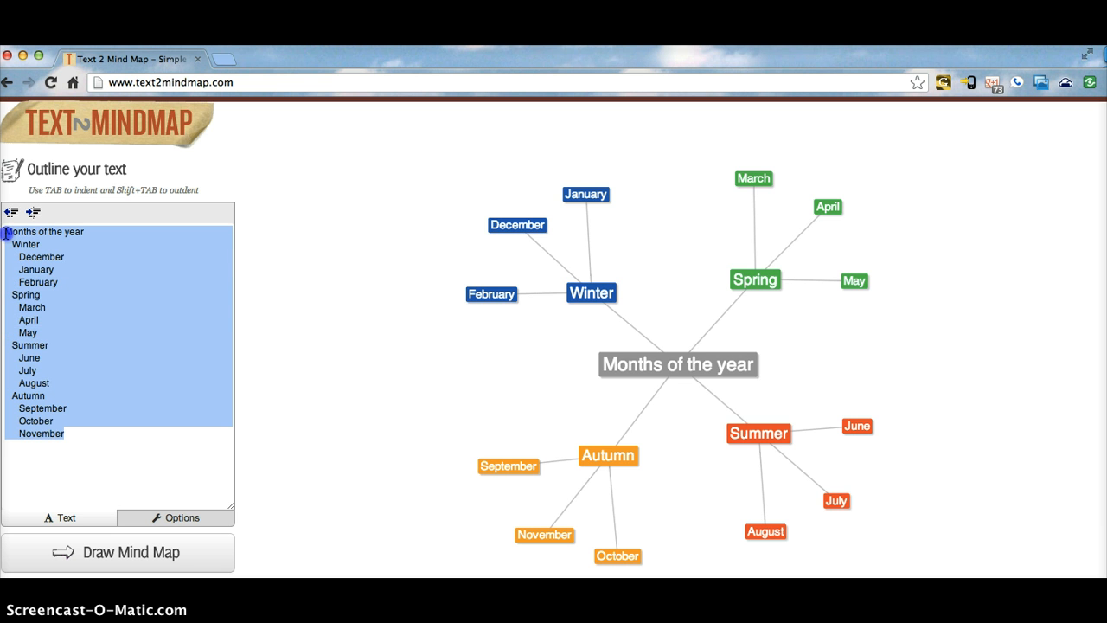
key("BackSpace")
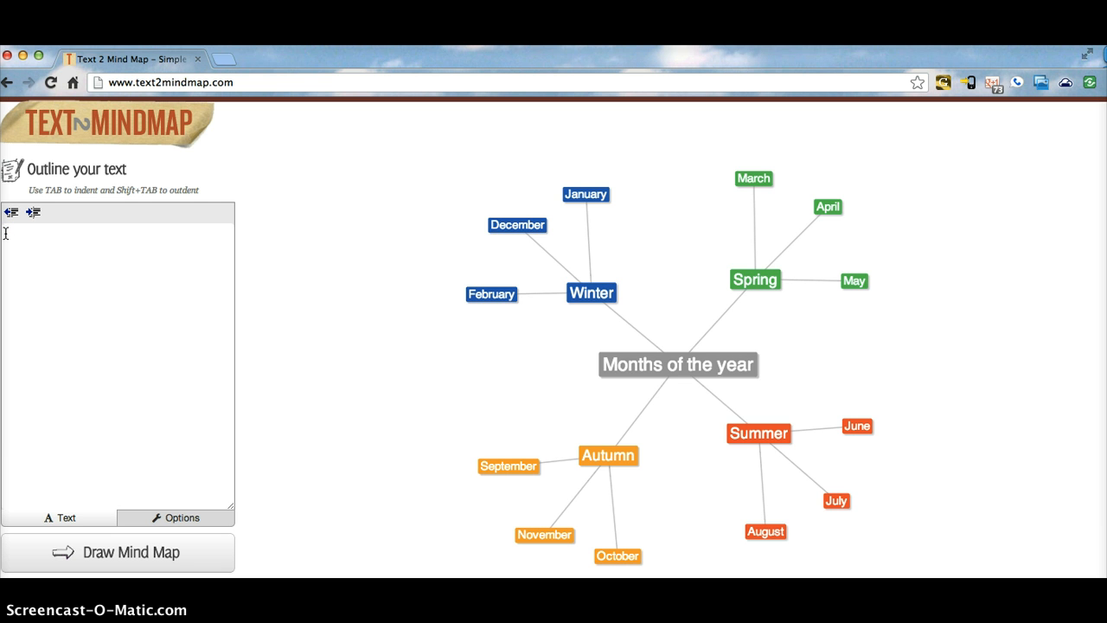
Step: Type the root person's name, then a child's branch holding three names
type("Debbie")
type("Madison")
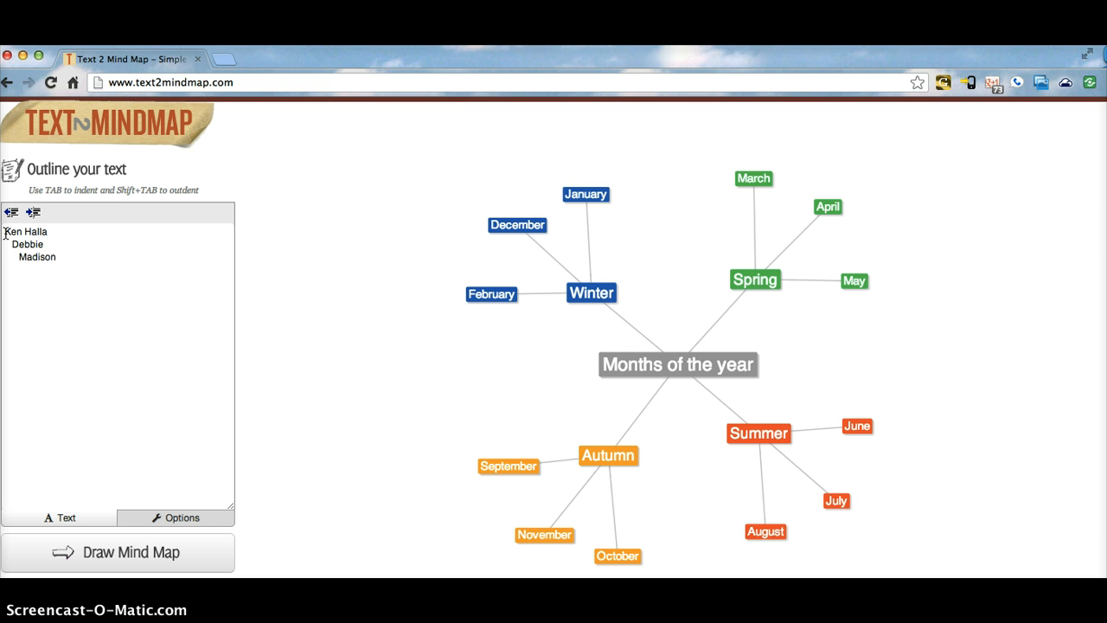
key("Return")
type("Alexandra")
key("Return")
type("Gra")
Step: Add an outdented Parents branch with two parents, each with nested names beneath
key("shift+Tab")
key("shift+Tab")
type("Parents \t\t")
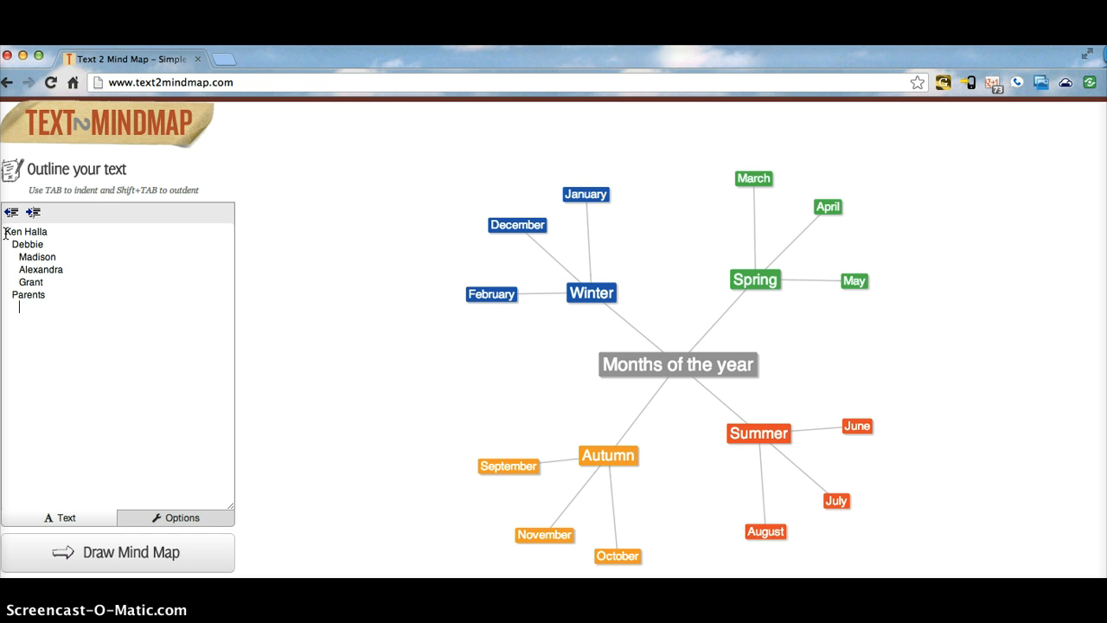
type("Roman \t\t")
type("Mitzi")
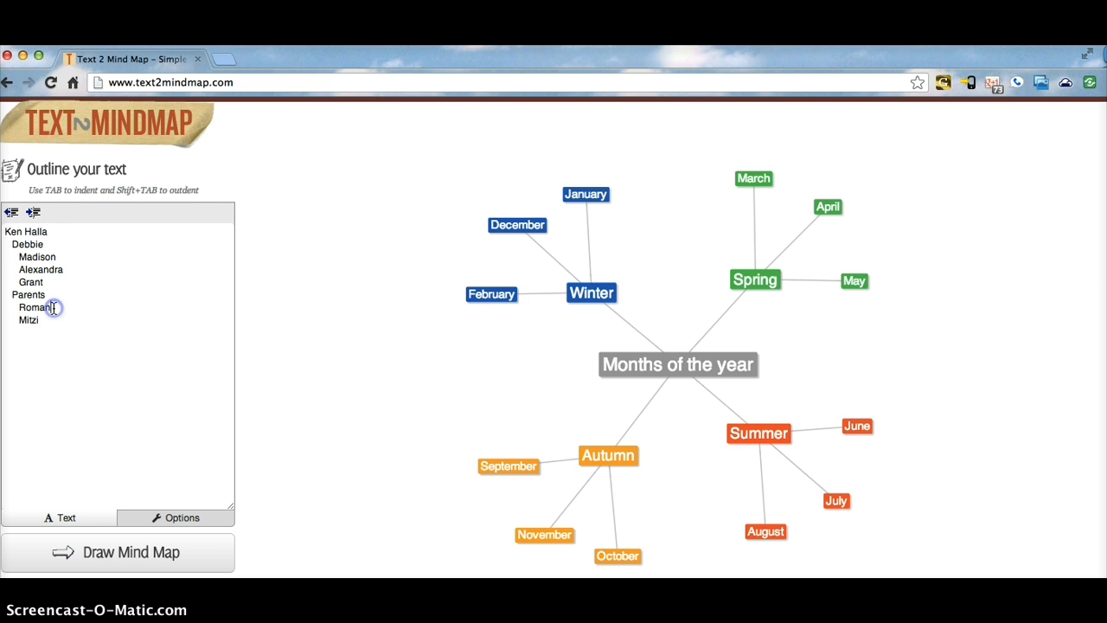
key("Return")
type("Bert")
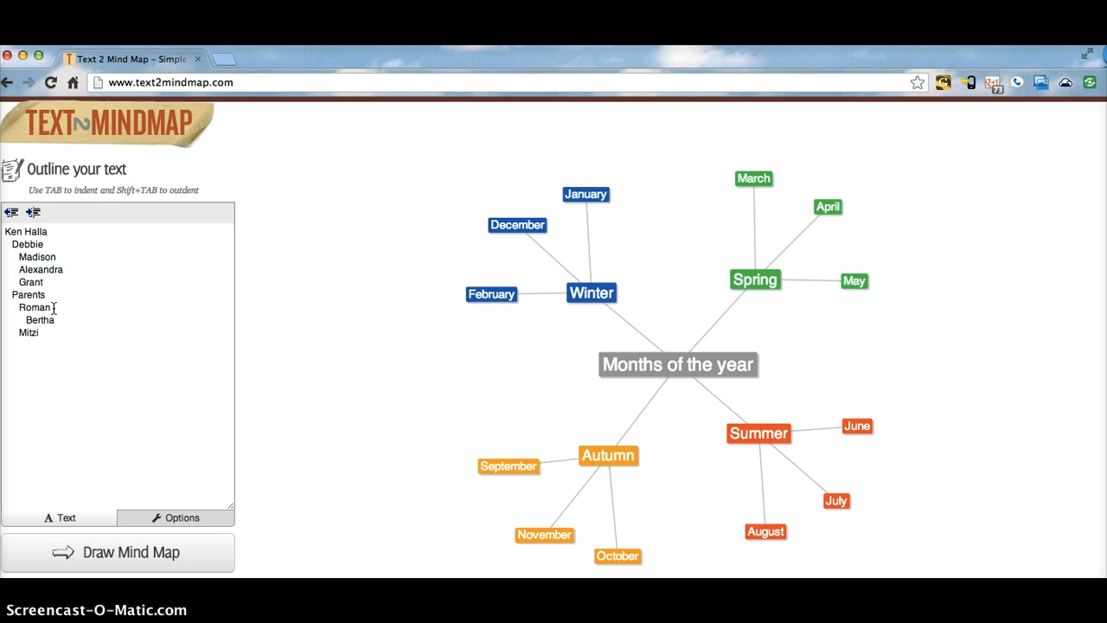
type("ha")
key("Return")
type("Ludvik")
left_click(44, 345)
key("Return")
key("Tab")
type("Met")
type("ta \t\t\t")
type("Paul")
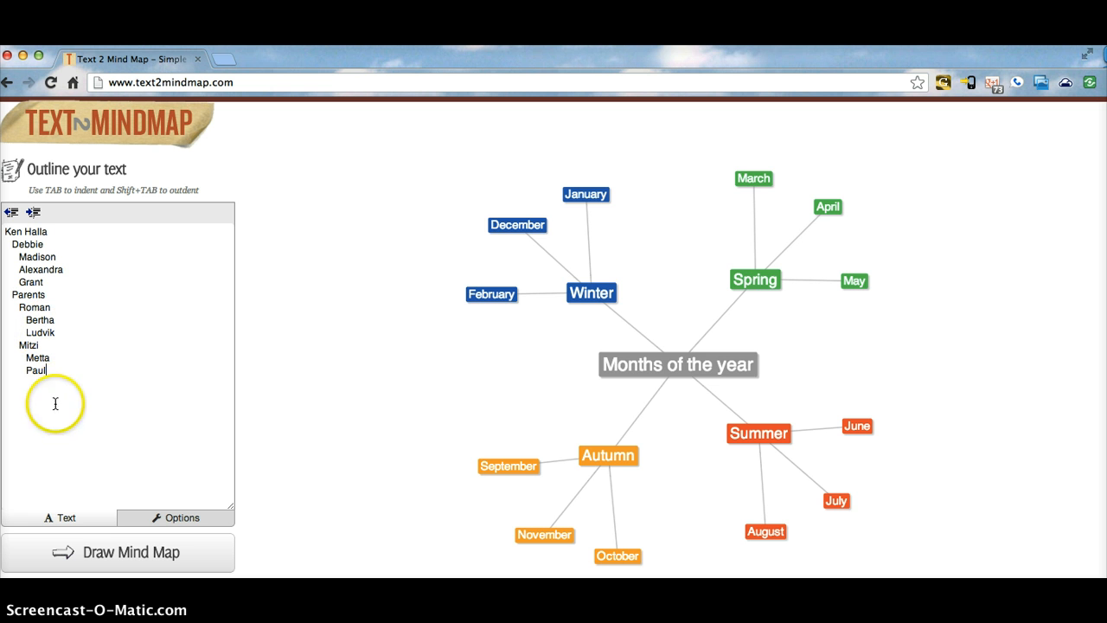
Step: Render the family outline as a mind map with child and Parents branches
left_click(136, 555)
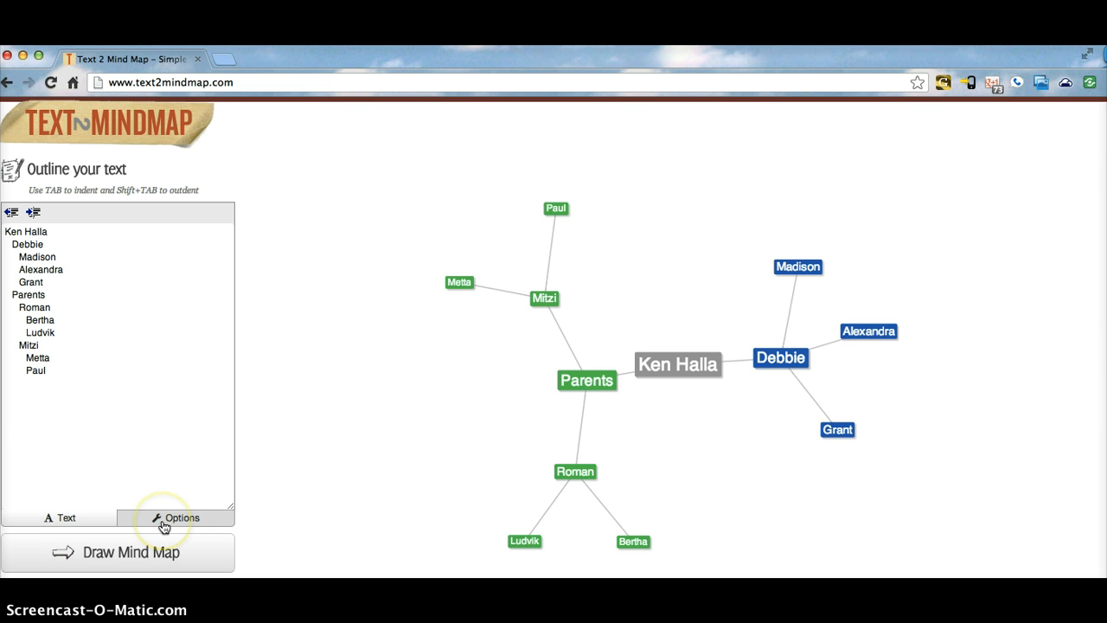
Step: In Options, set the first branch colour to pink/magenta
left_click(164, 523)
left_click(153, 376)
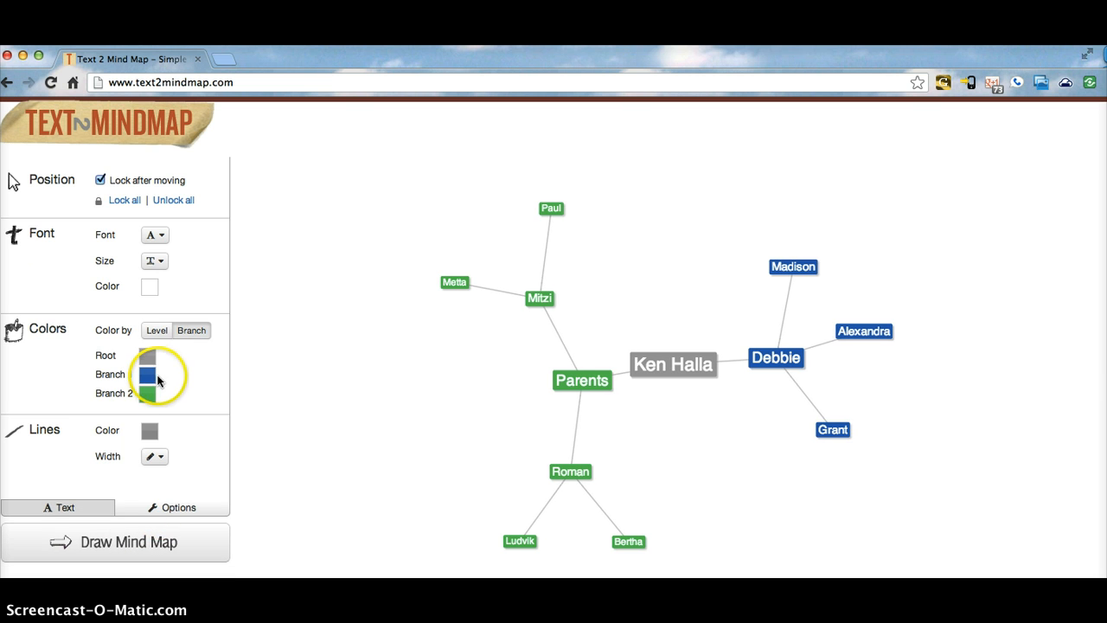
left_click(152, 374)
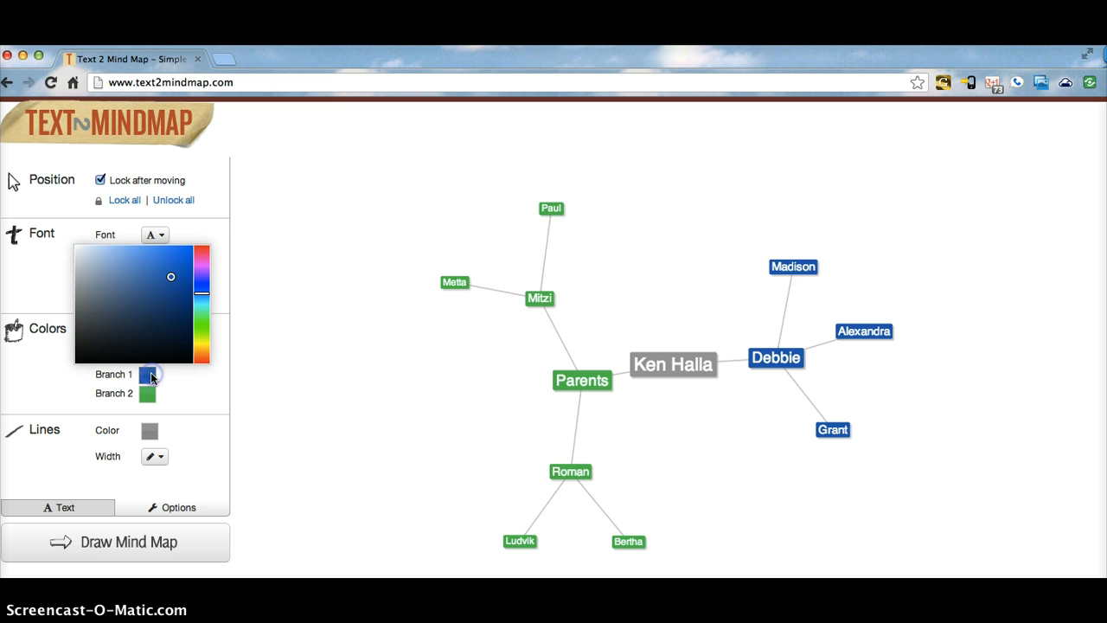
left_click(201, 279)
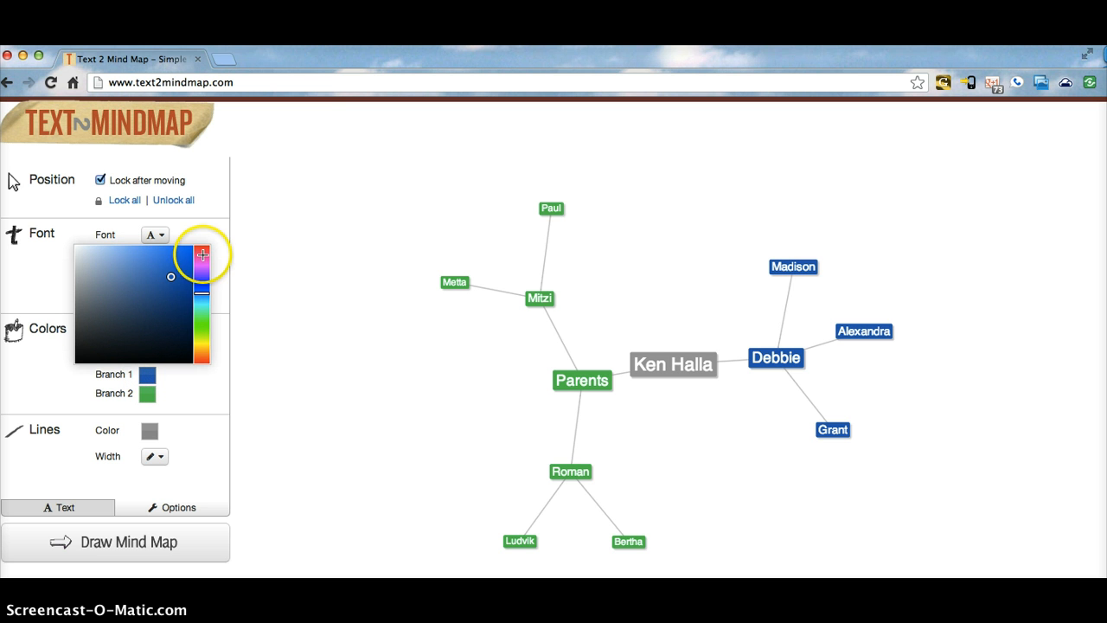
left_click(202, 259)
left_click_drag(161, 267, 155, 270)
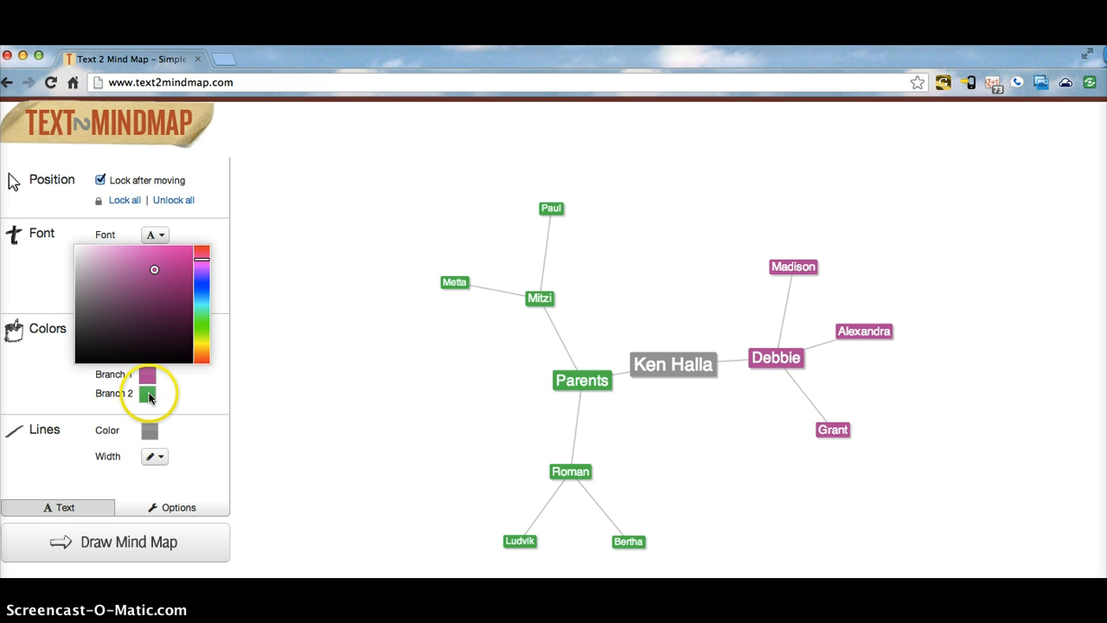
Step: Set the Parents branch colour to a light blue
left_click(149, 395)
left_click(198, 302)
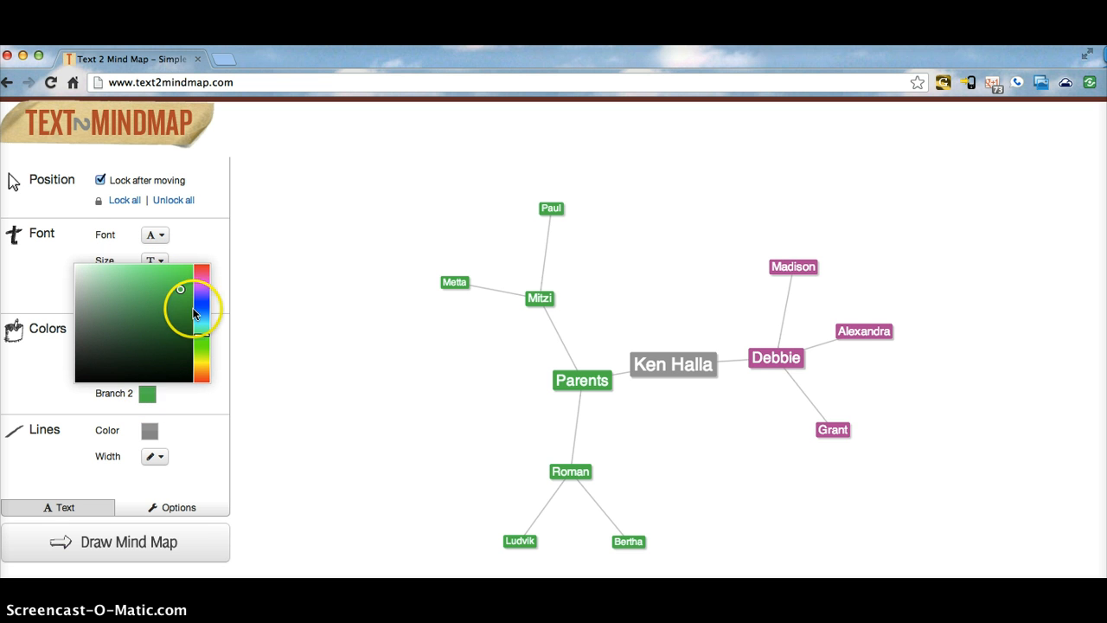
left_click(200, 304)
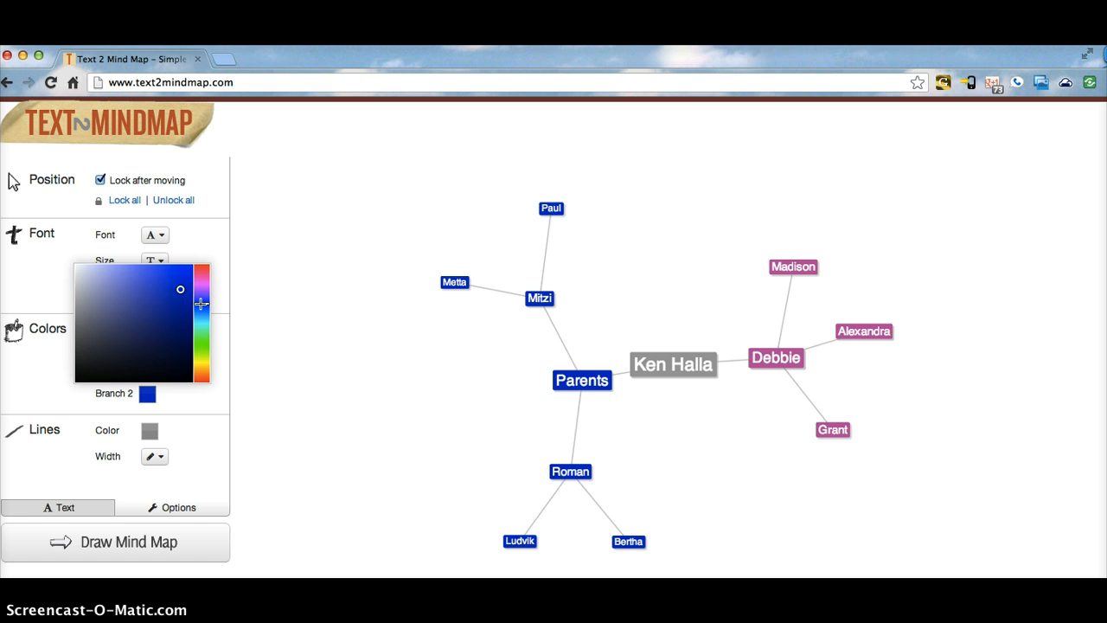
left_click(142, 284)
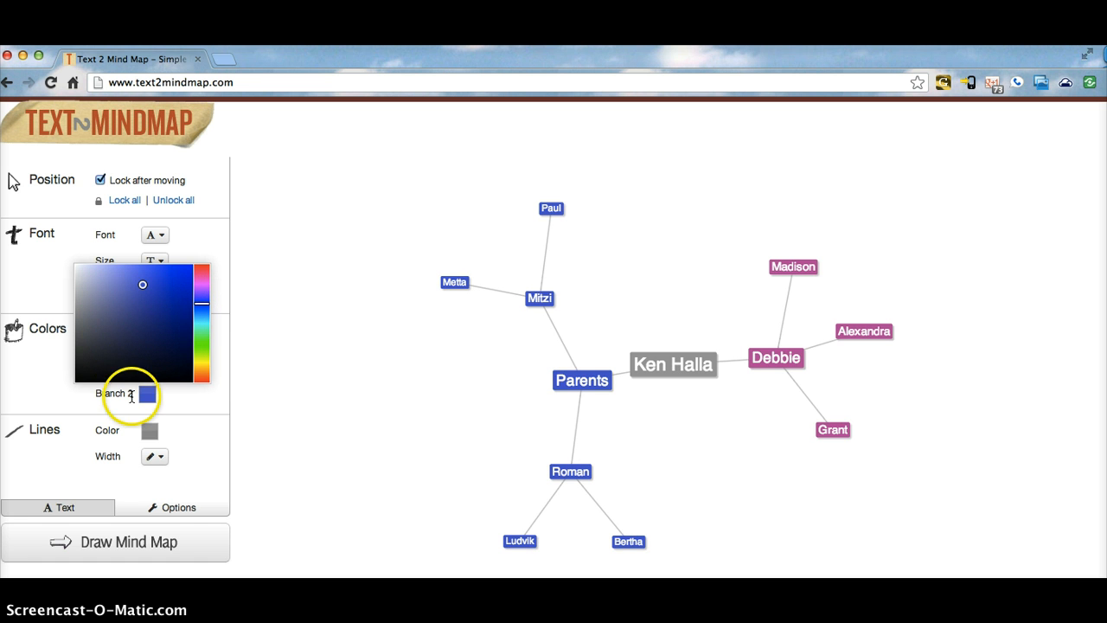
left_click(182, 403)
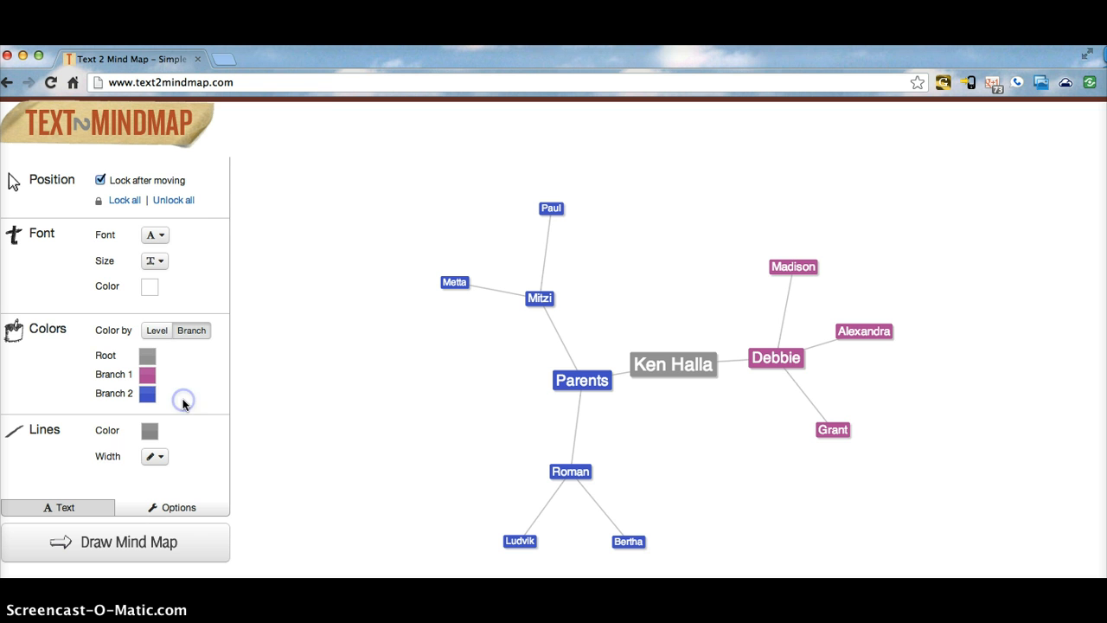
Step: Set the map font to Arial, size 16, with Medium line width
left_click(164, 239)
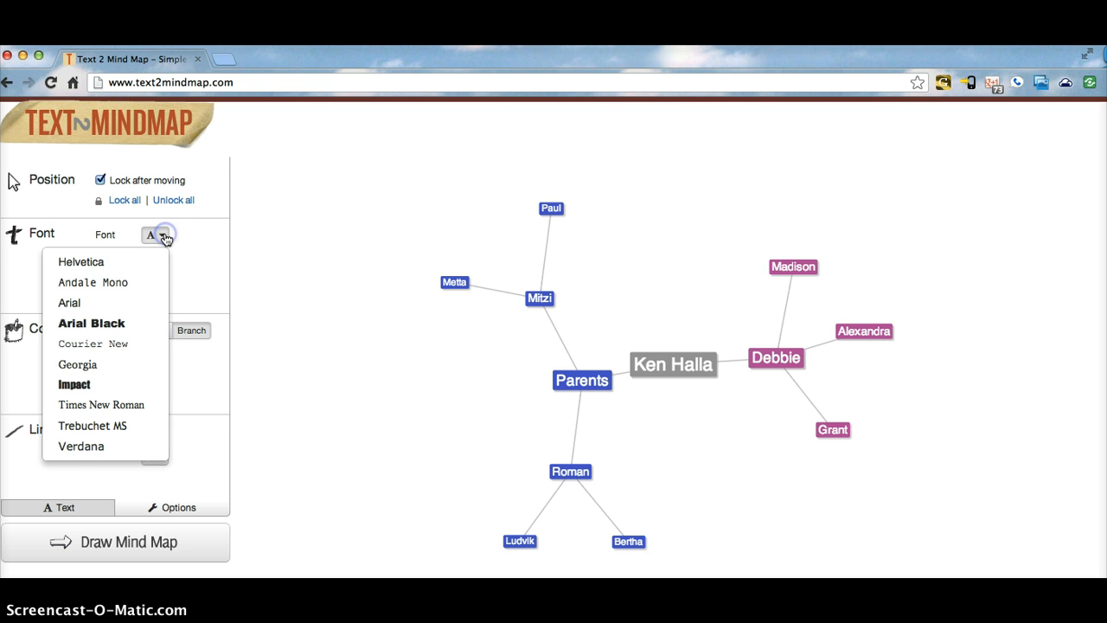
left_click(125, 303)
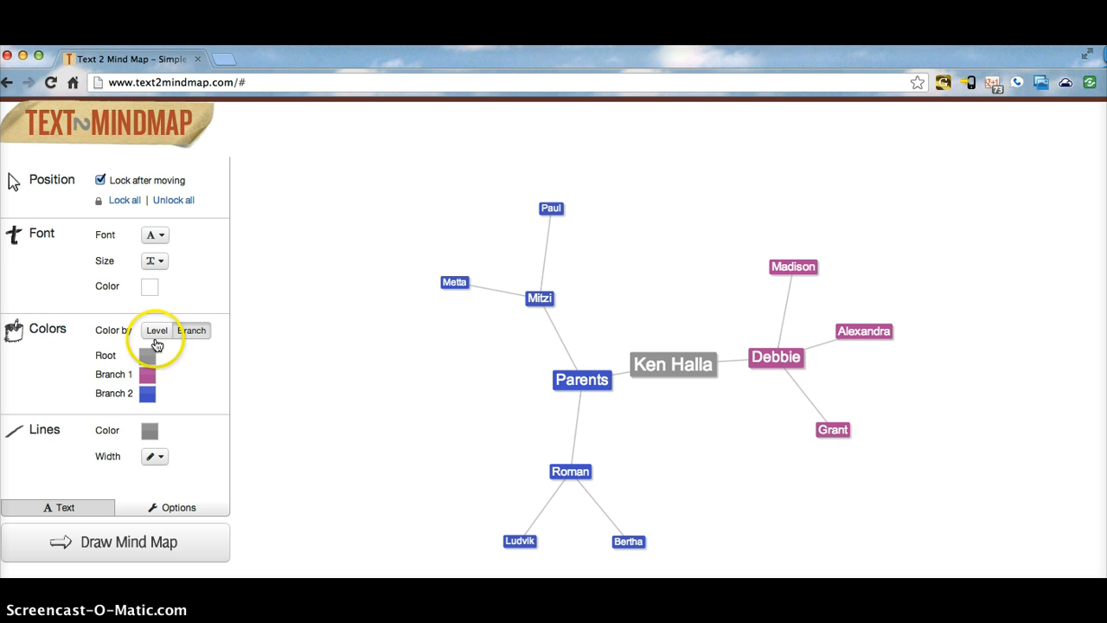
left_click(154, 262)
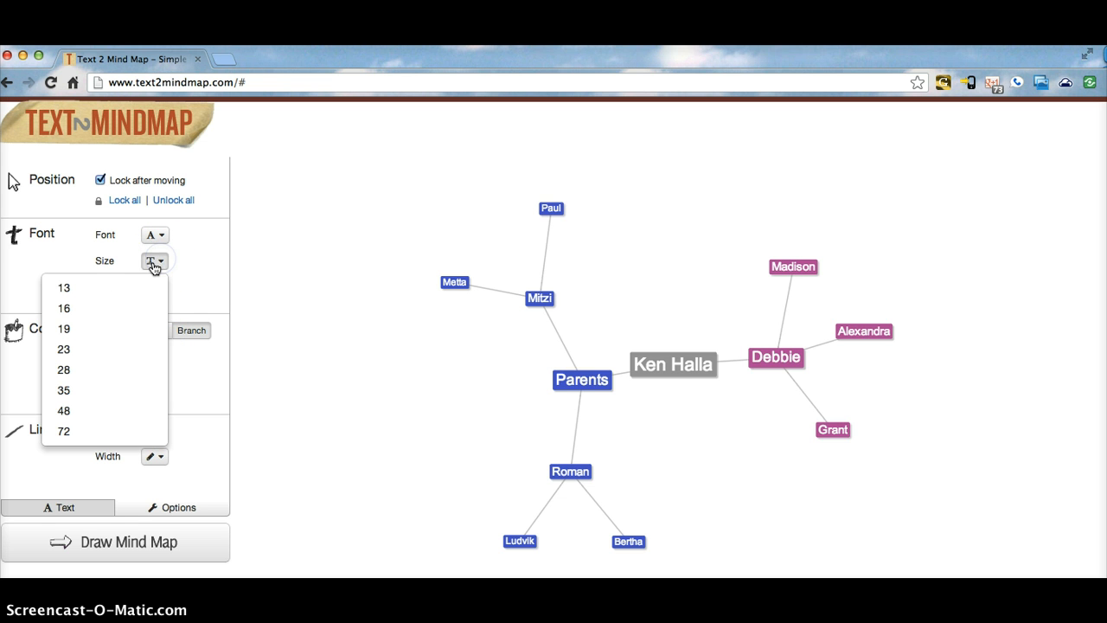
left_click(119, 315)
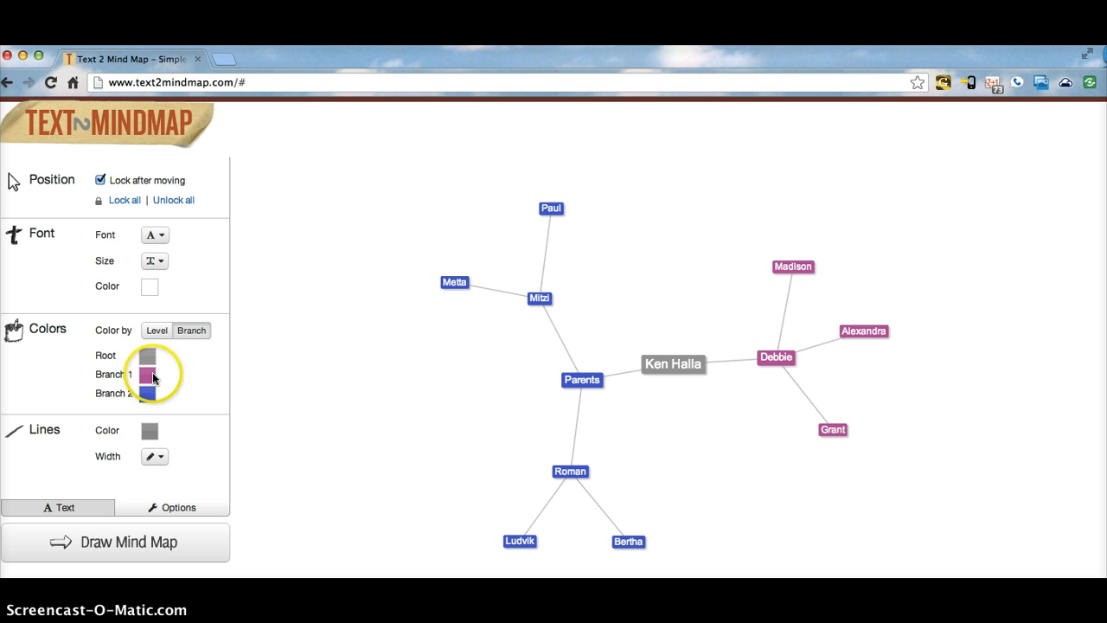
left_click(152, 458)
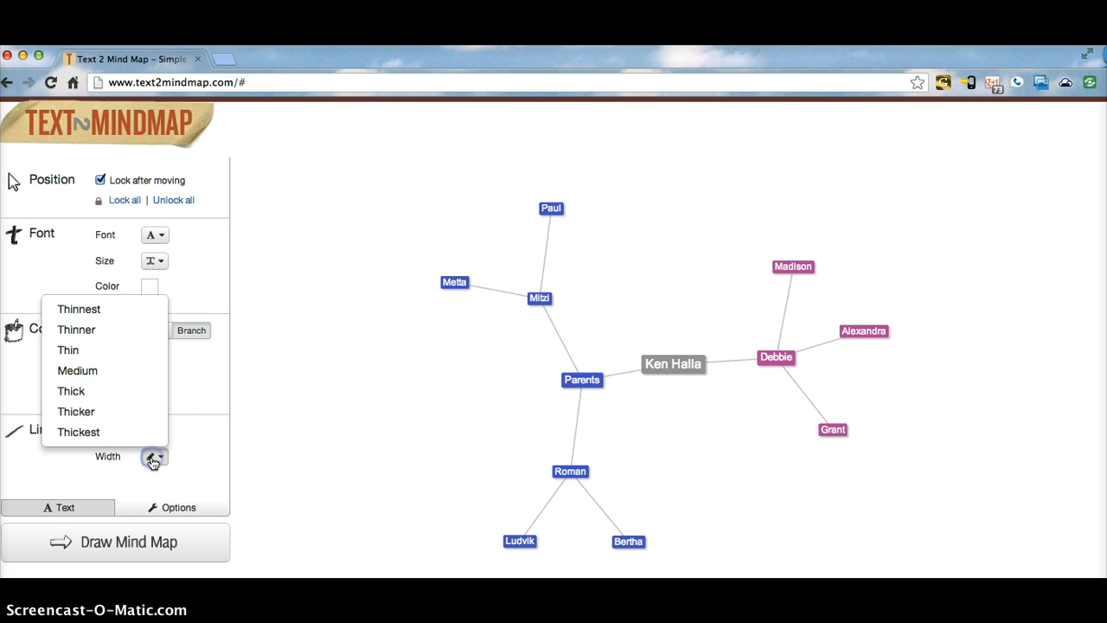
left_click(112, 375)
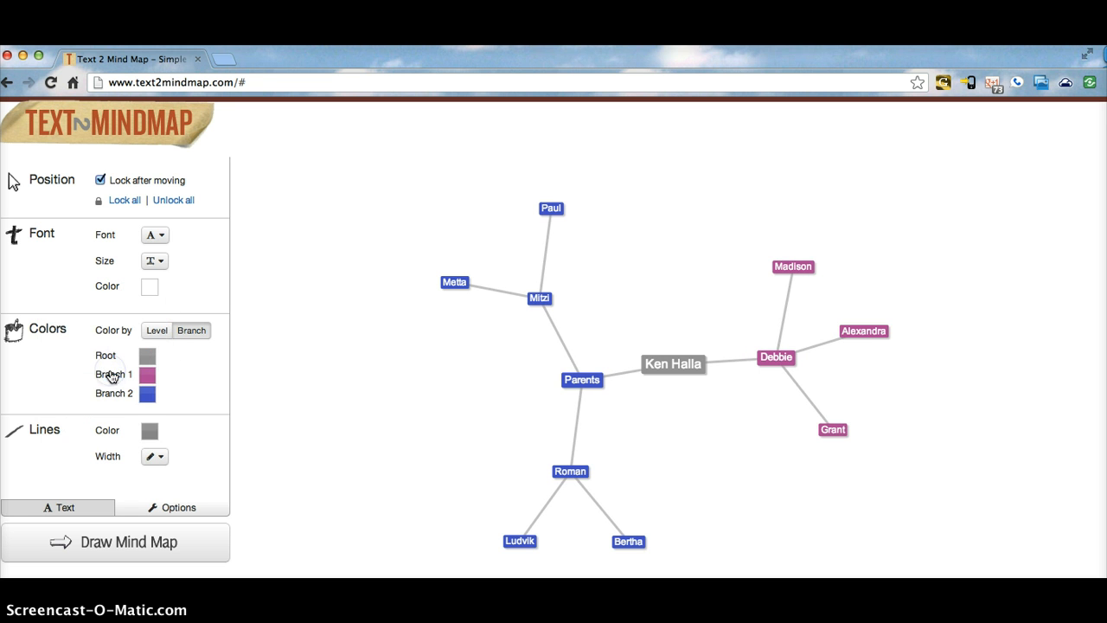
Step: Redraw the map, drag one name node to a new spot, and return to the outline text
left_click(162, 543)
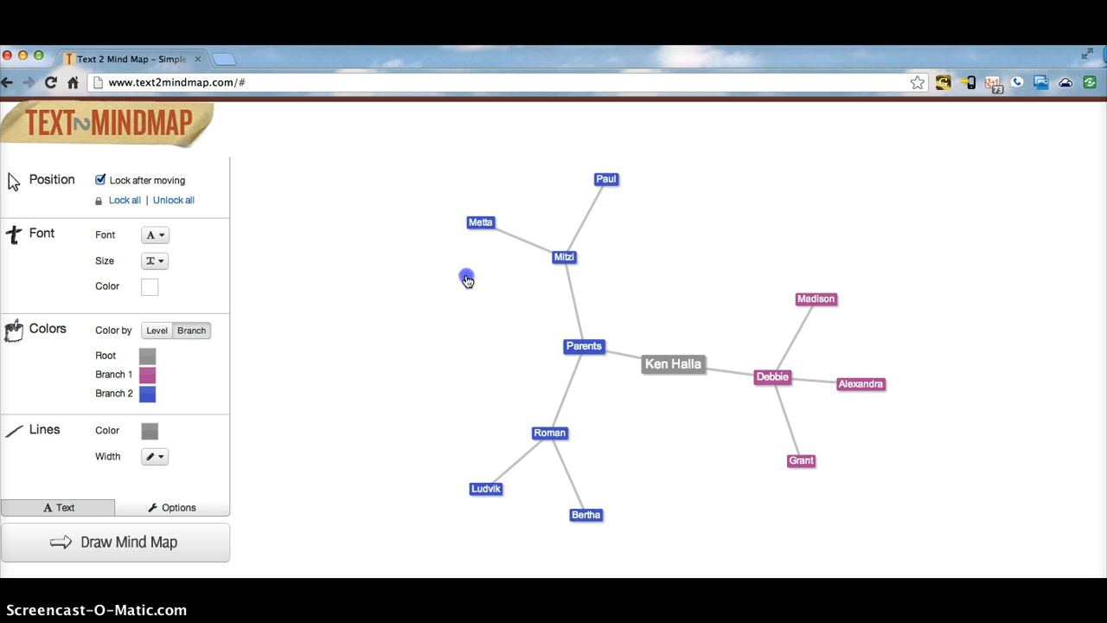
left_click_drag(467, 279, 459, 216)
left_click(228, 204)
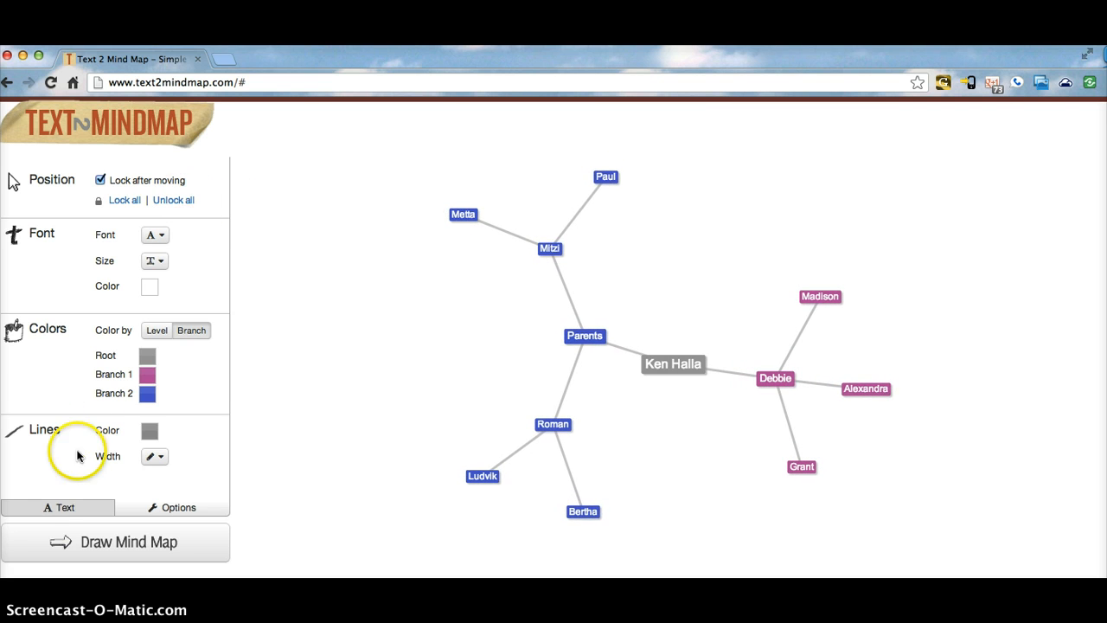
left_click(65, 508)
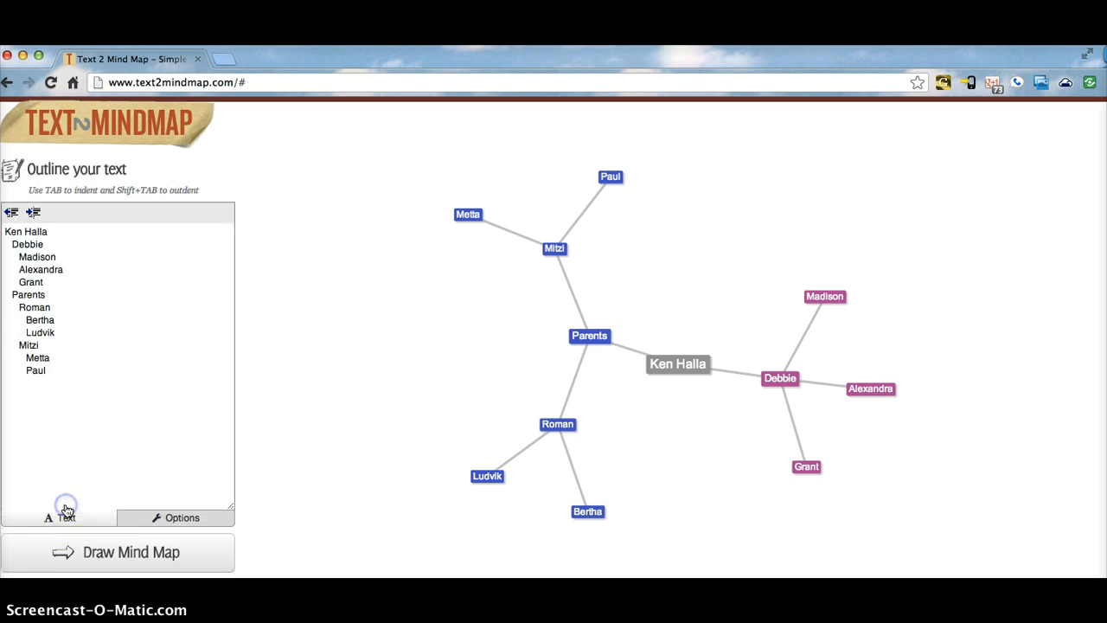
left_click(34, 212)
left_click(39, 216)
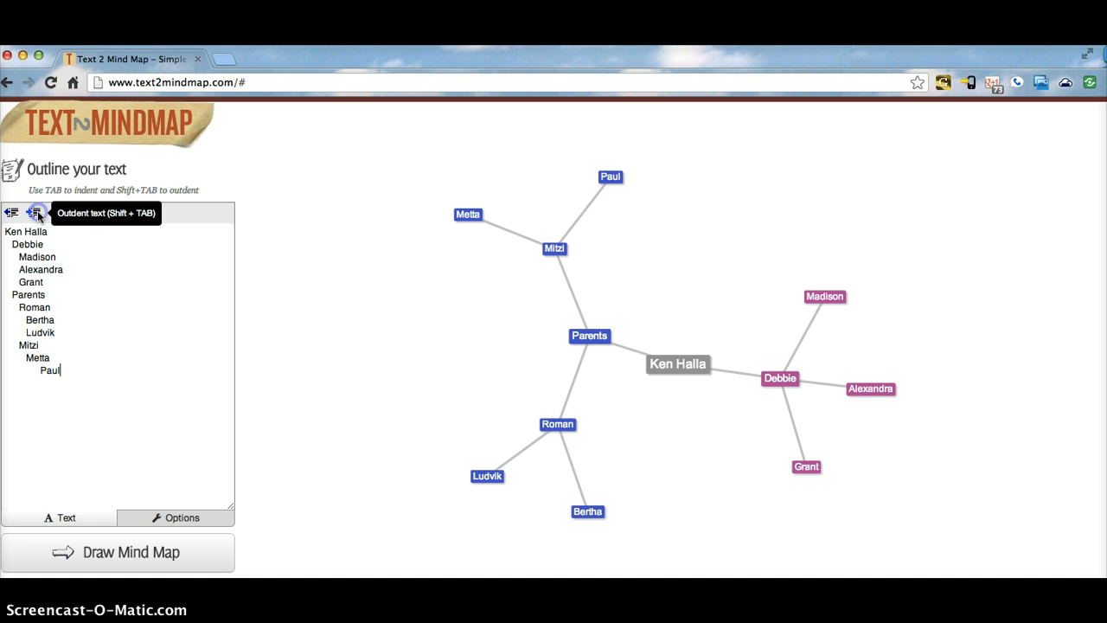
left_click(13, 215)
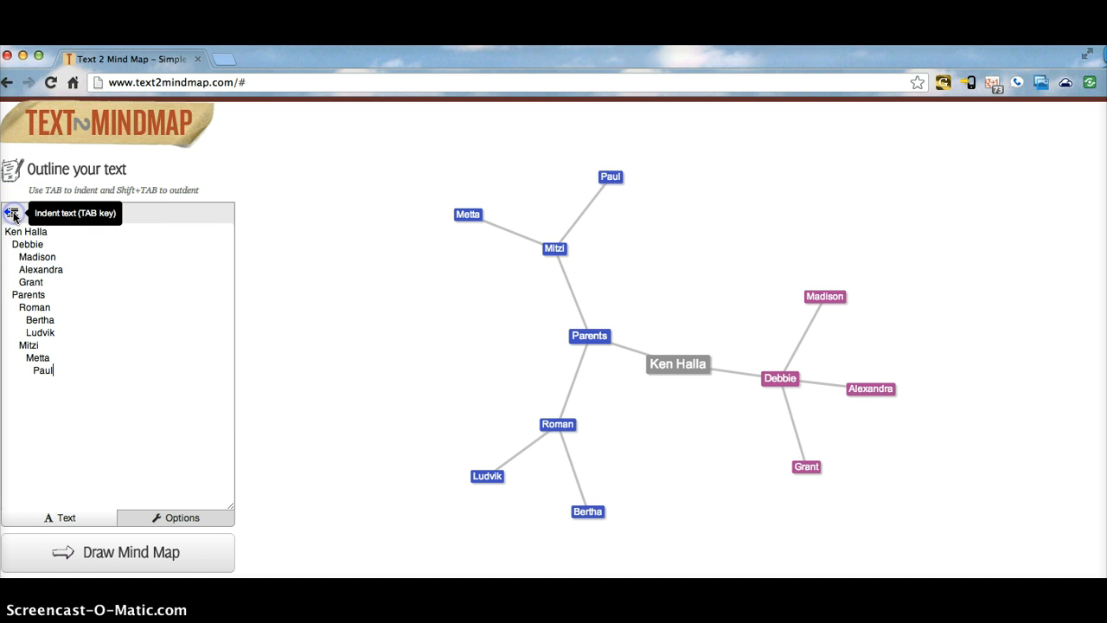
left_click(13, 215)
left_click(13, 215)
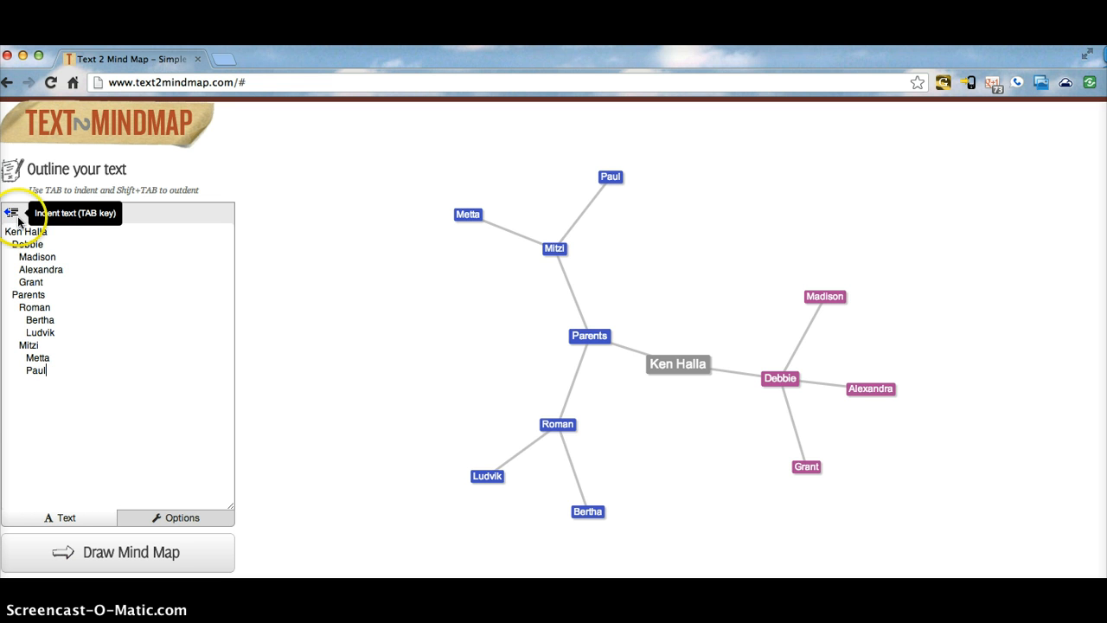
left_click(143, 356)
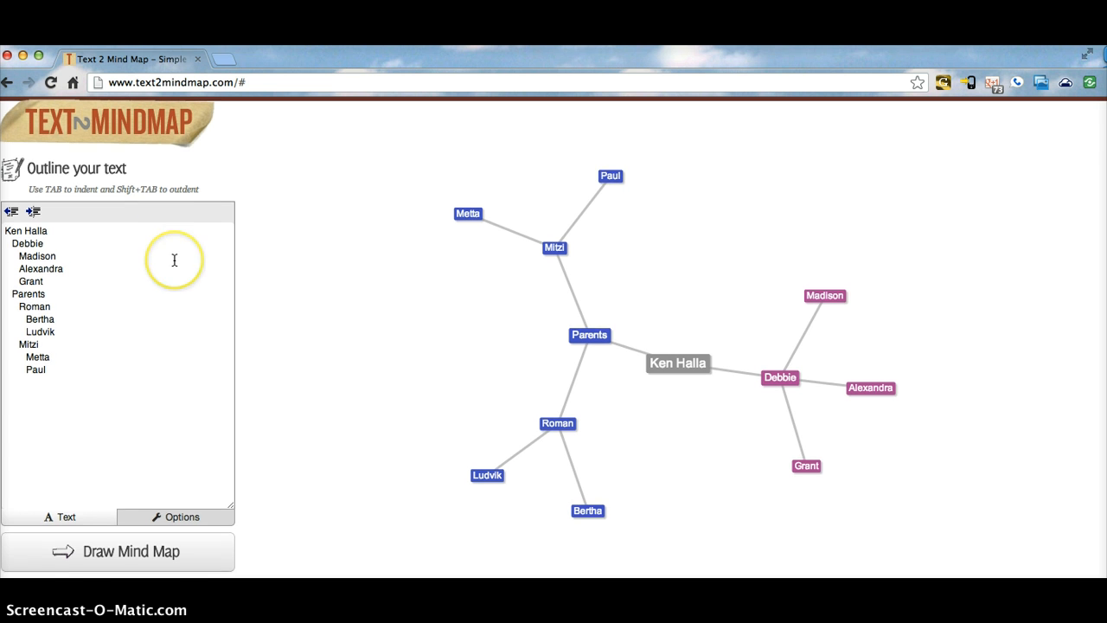
scroll(173, 257, "down", 3)
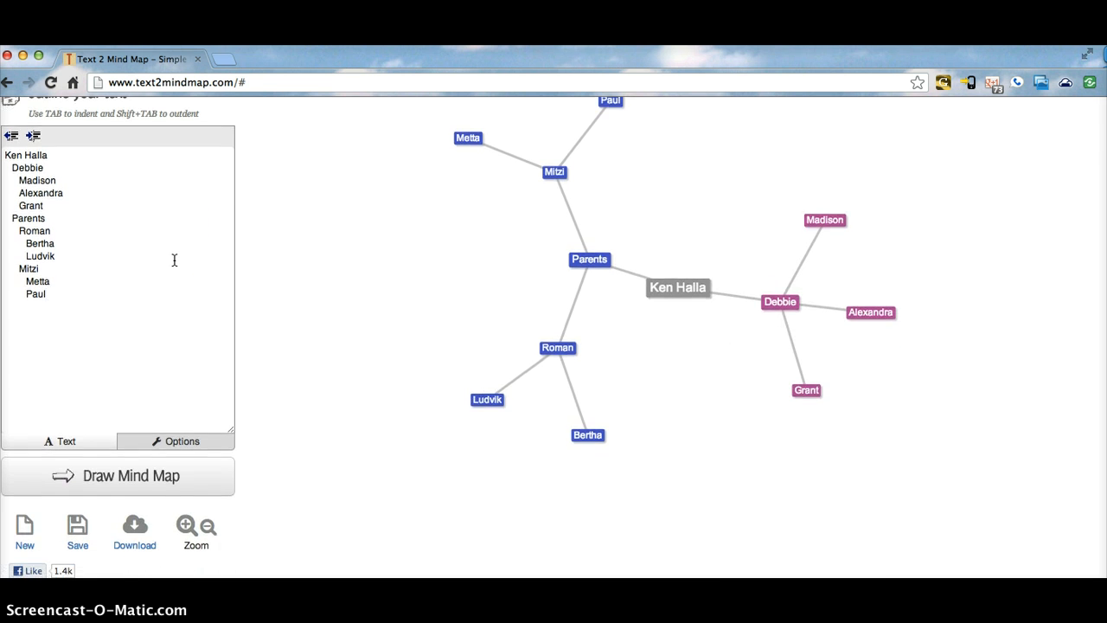
scroll(174, 260, "down", 1)
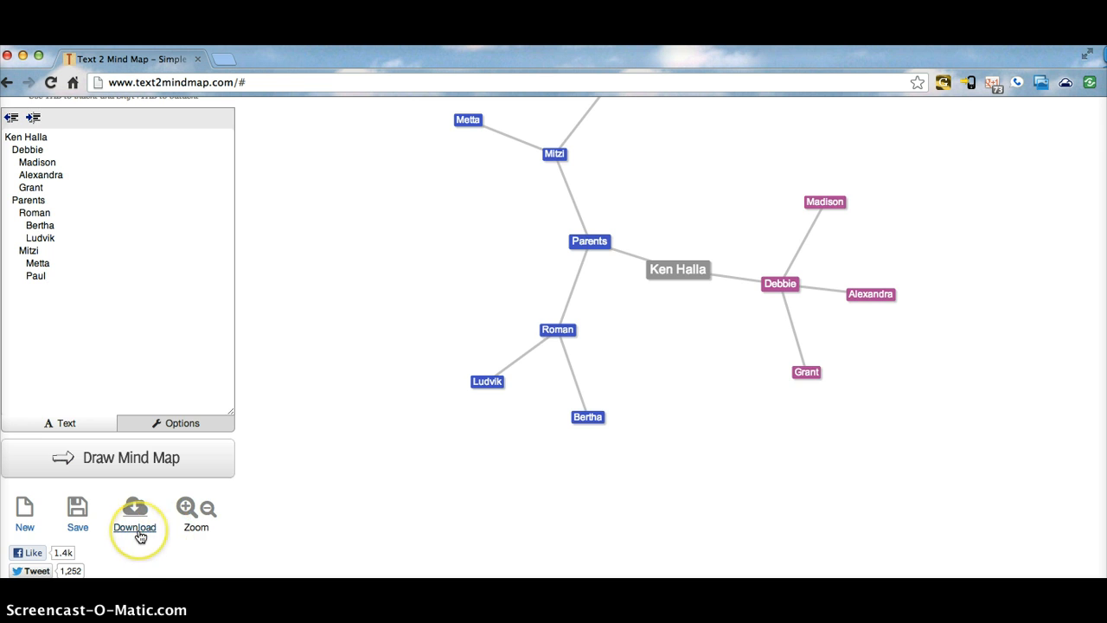
scroll(141, 537, "down", 2)
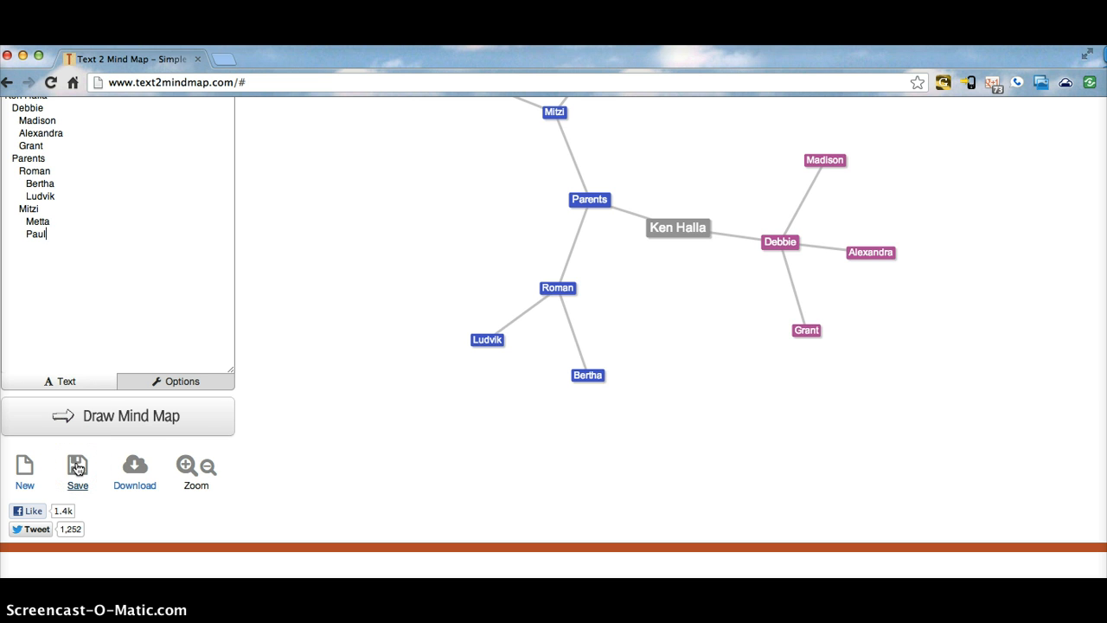
left_click(366, 358)
scroll(362, 359, "up", 1)
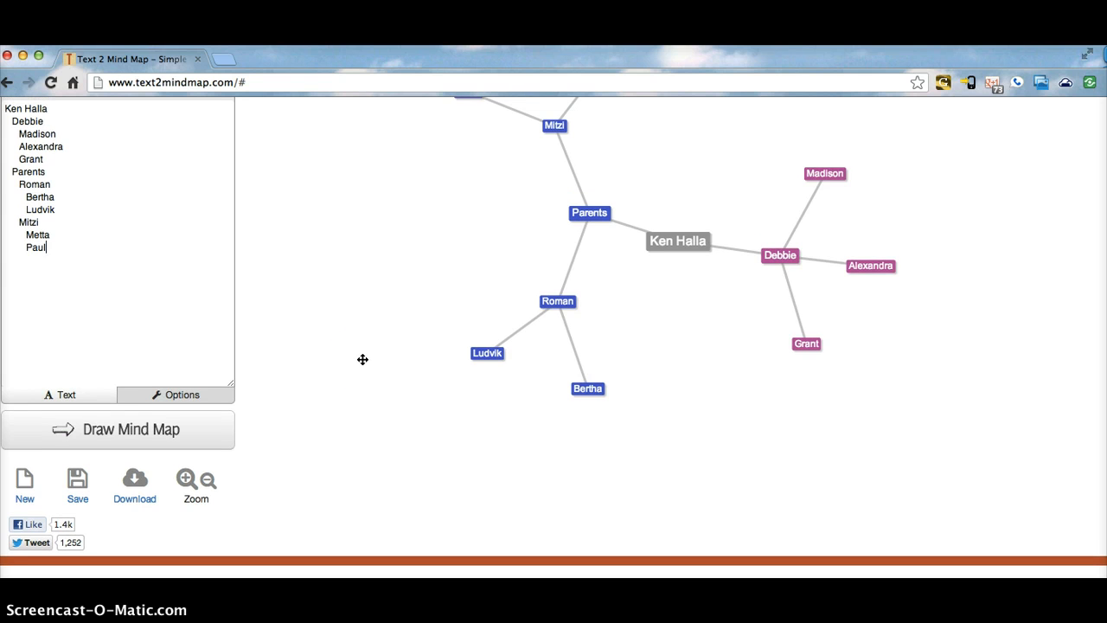
scroll(363, 359, "up", 3)
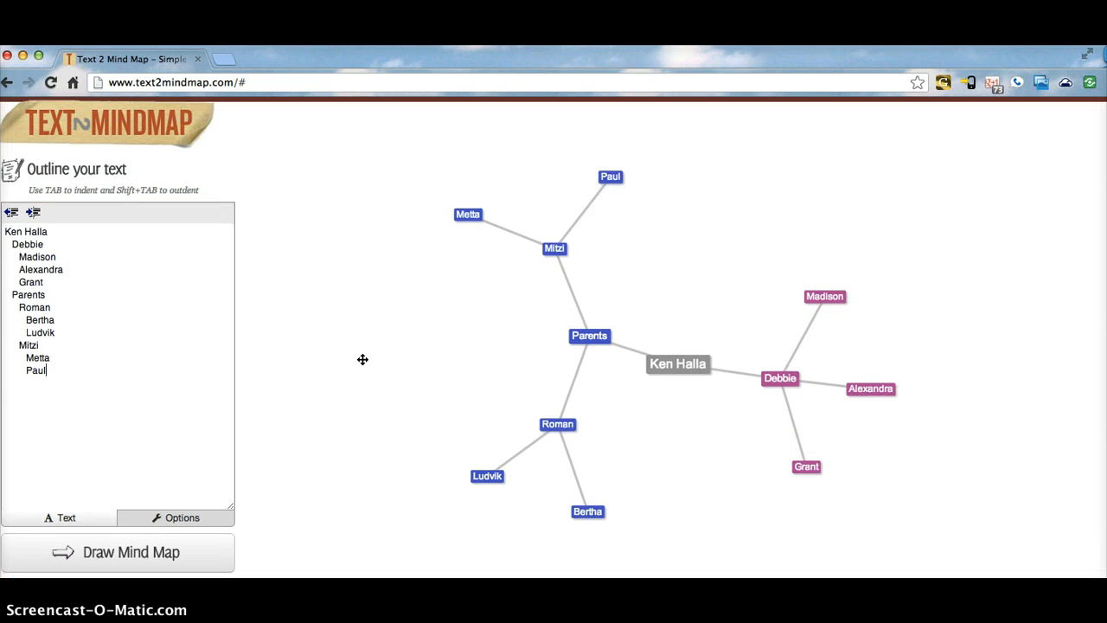